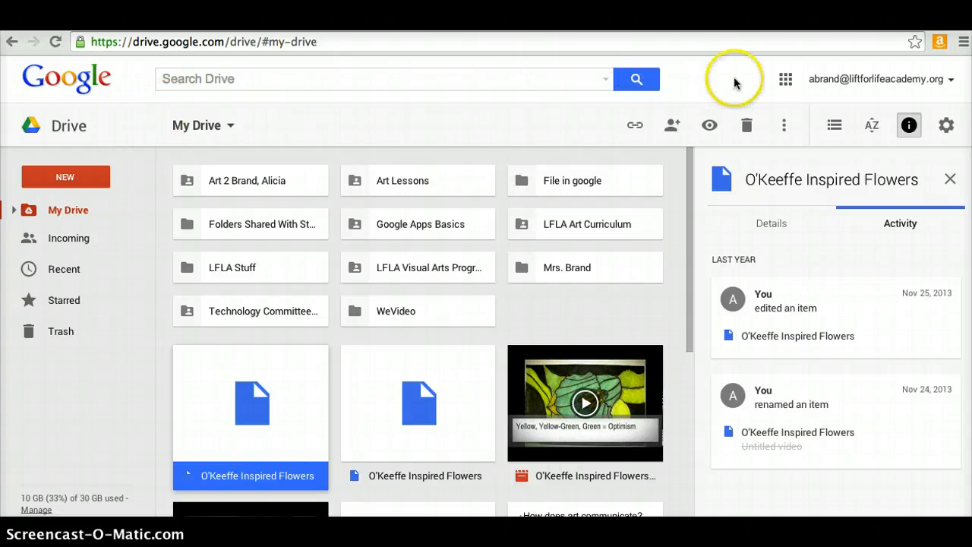
Switch from Google Drive to Google Sites
left_click(788, 81)
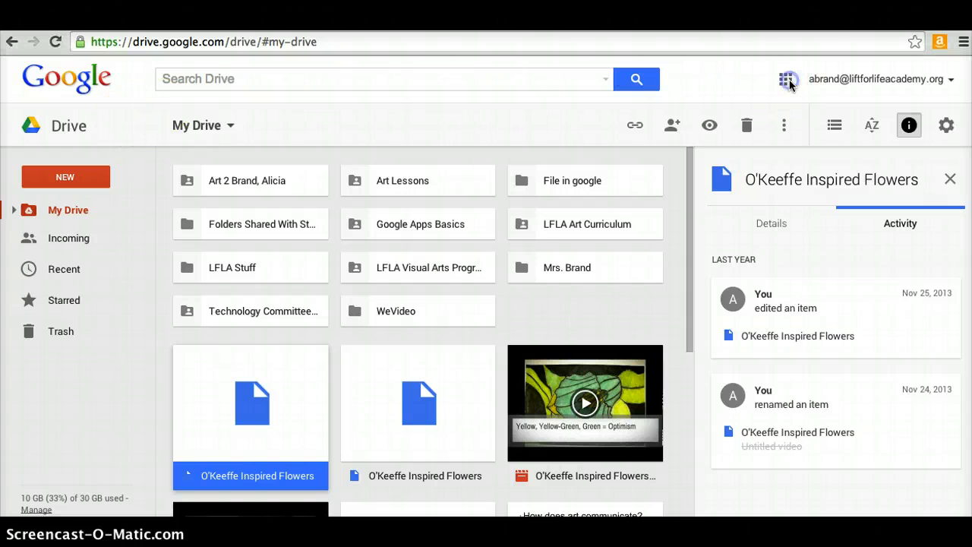
left_click(788, 82)
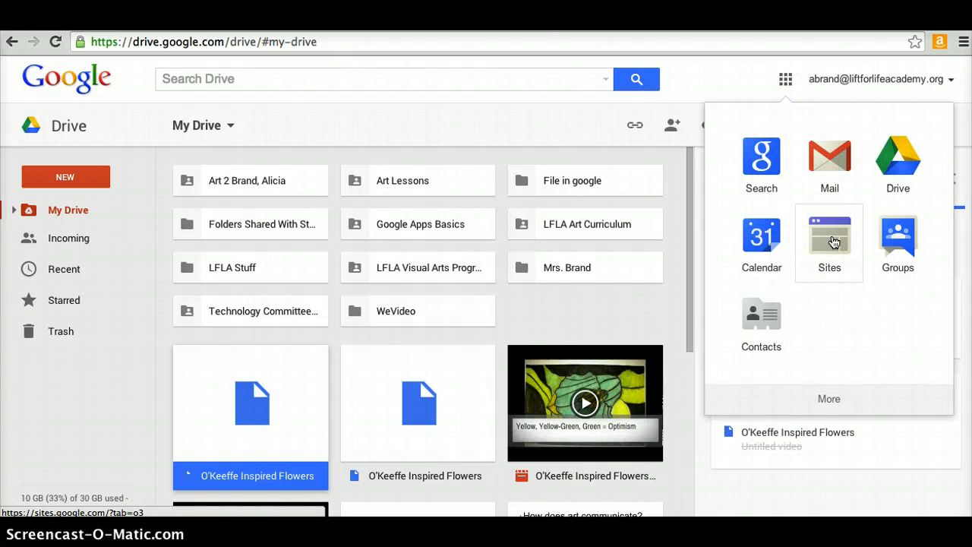
left_click(834, 242)
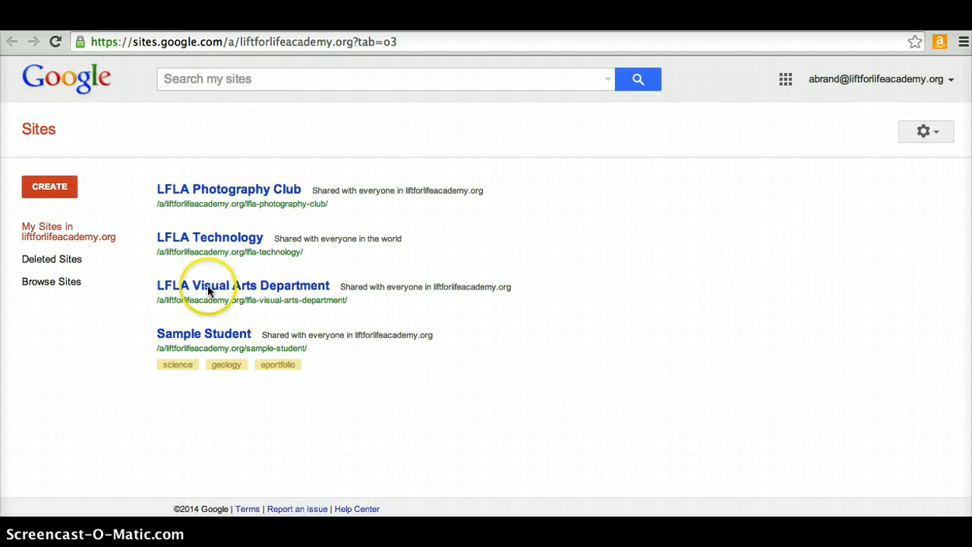
Create a new site named LFLA Garden from the blank template
left_click(52, 189)
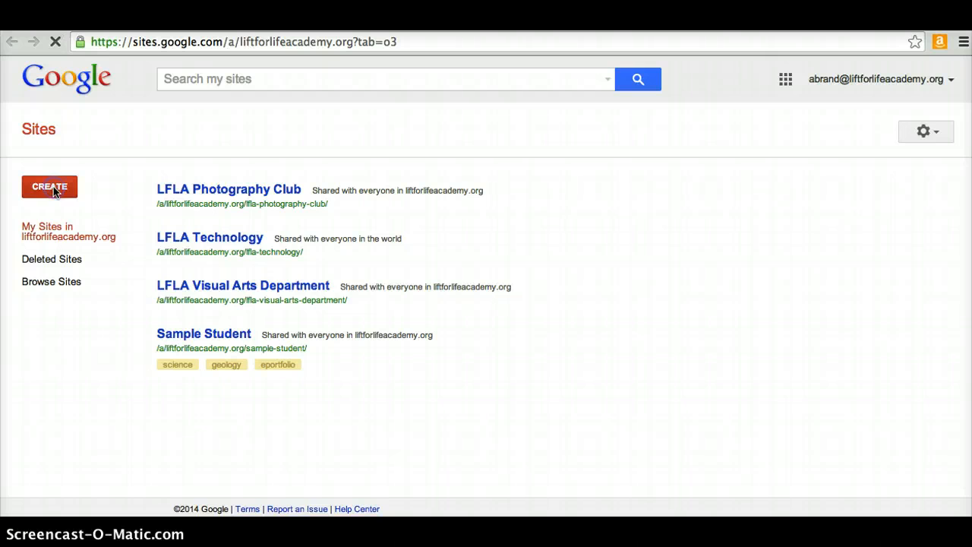
left_click(218, 374)
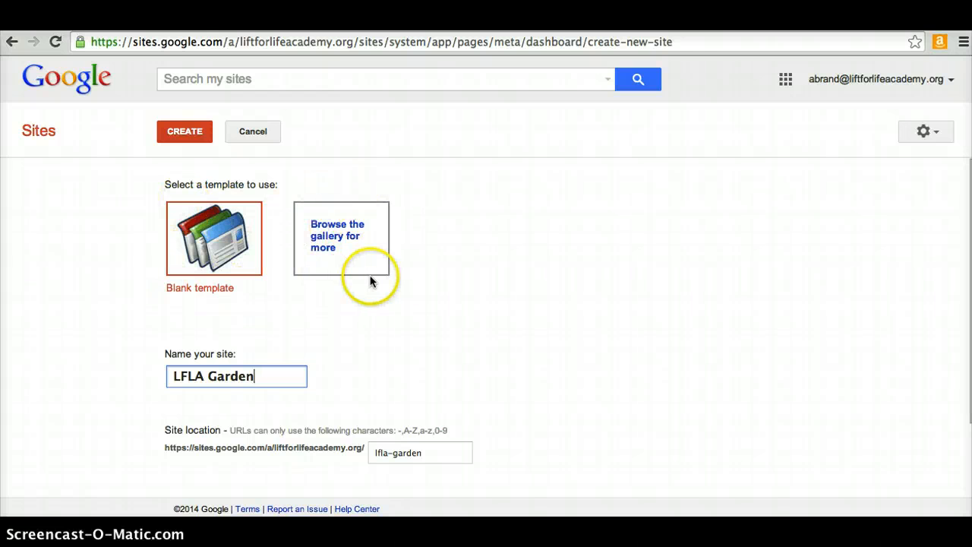
left_click(216, 238)
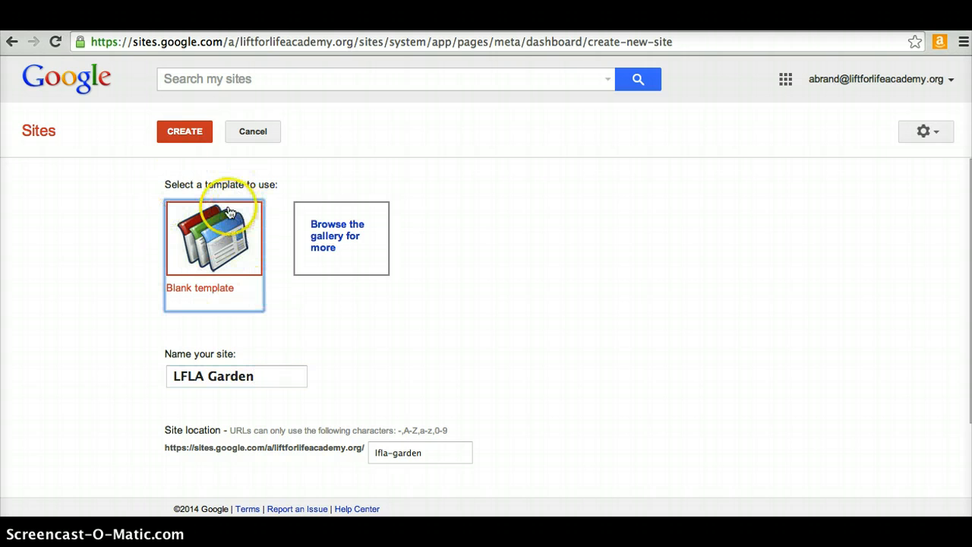
left_click(188, 135)
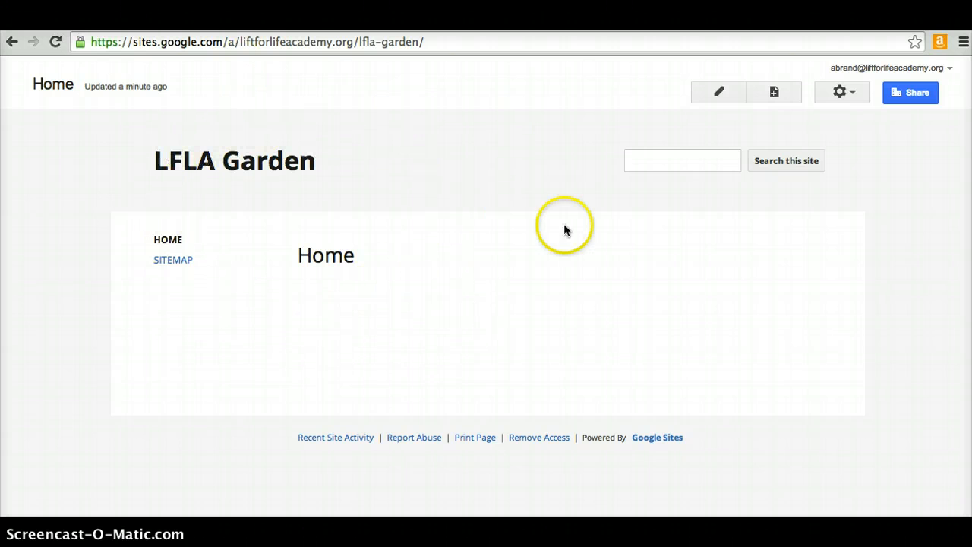
Set the site's base theme to Branches in the theme settings and check its preview
left_click(843, 93)
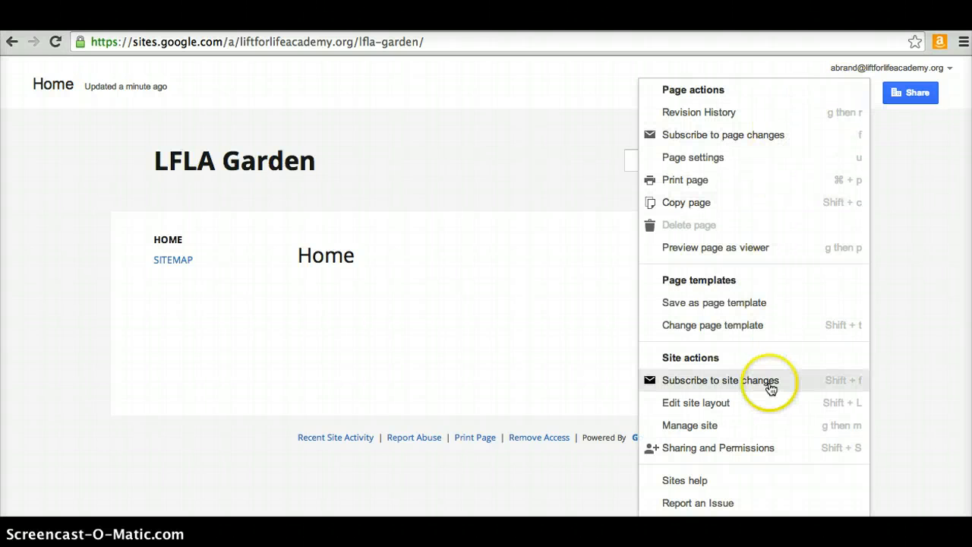
left_click(714, 433)
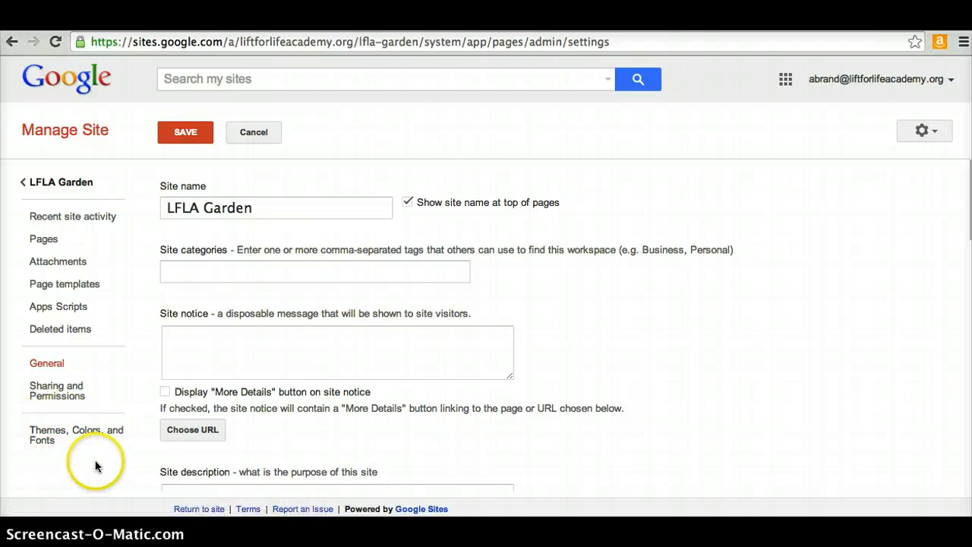
left_click(48, 438)
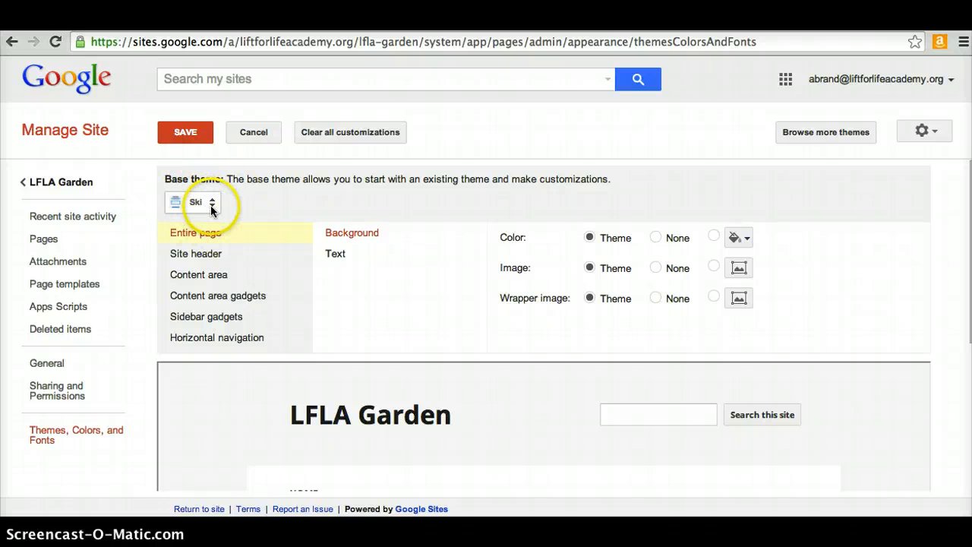
left_click(211, 207)
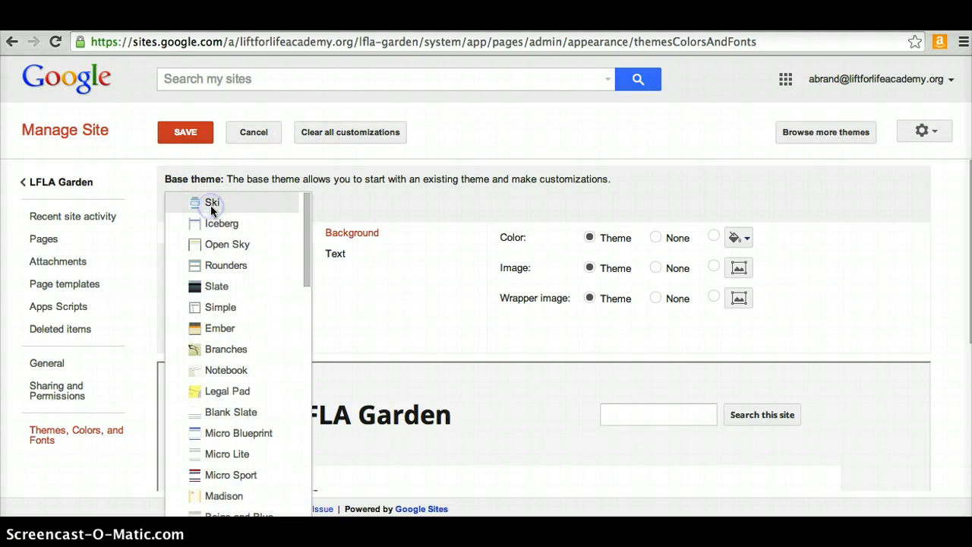
scroll(214, 322, "down", 1)
scroll(213, 322, "down", 6)
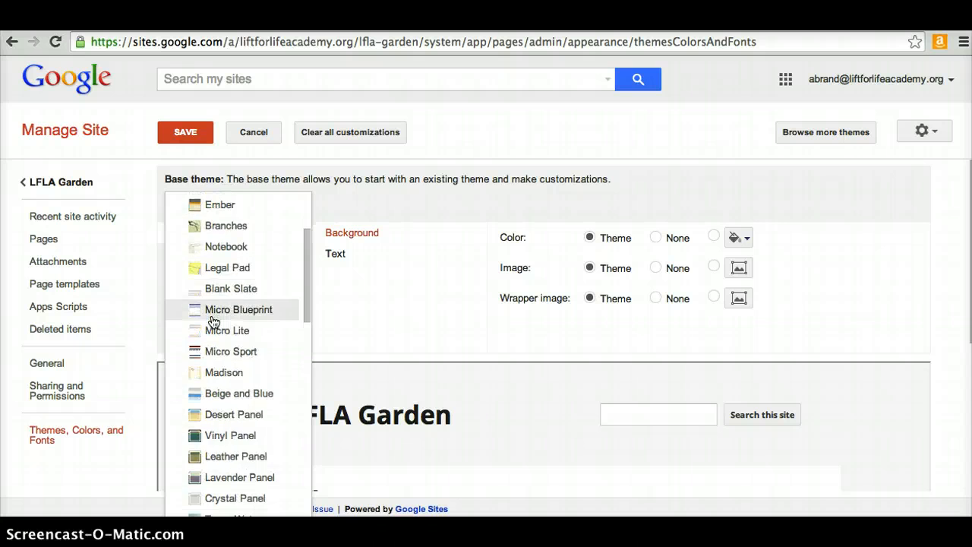
scroll(214, 322, "down", 3)
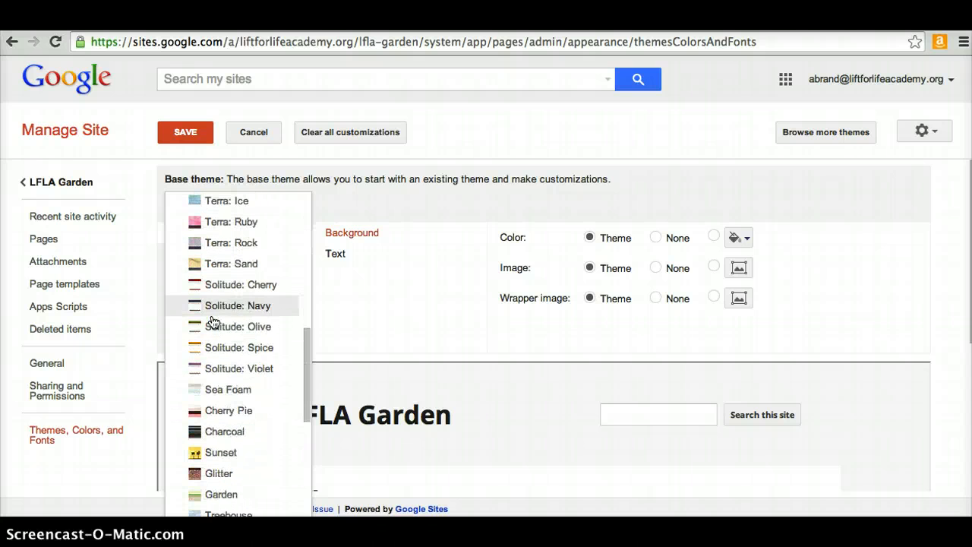
scroll(214, 322, "up", 5)
scroll(214, 322, "up", 4)
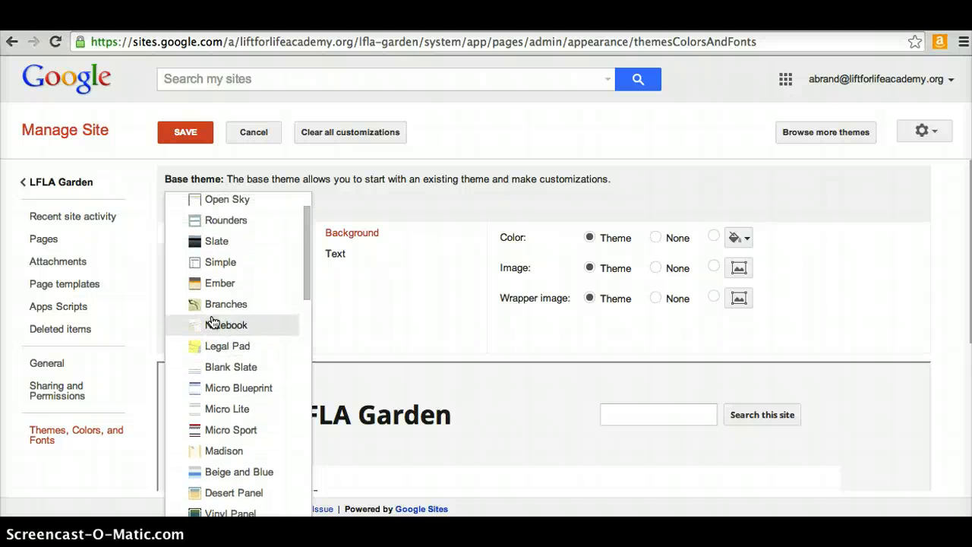
scroll(213, 322, "up", 1)
mouse_move(214, 322)
left_mouse_down()
mouse_move(263, 326)
mouse_move(228, 325)
left_mouse_up()
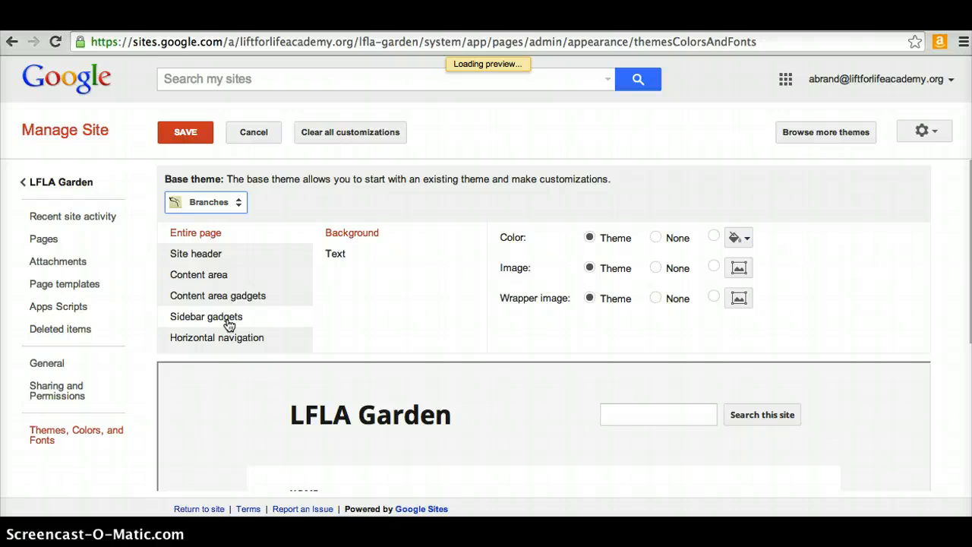
left_click(374, 343)
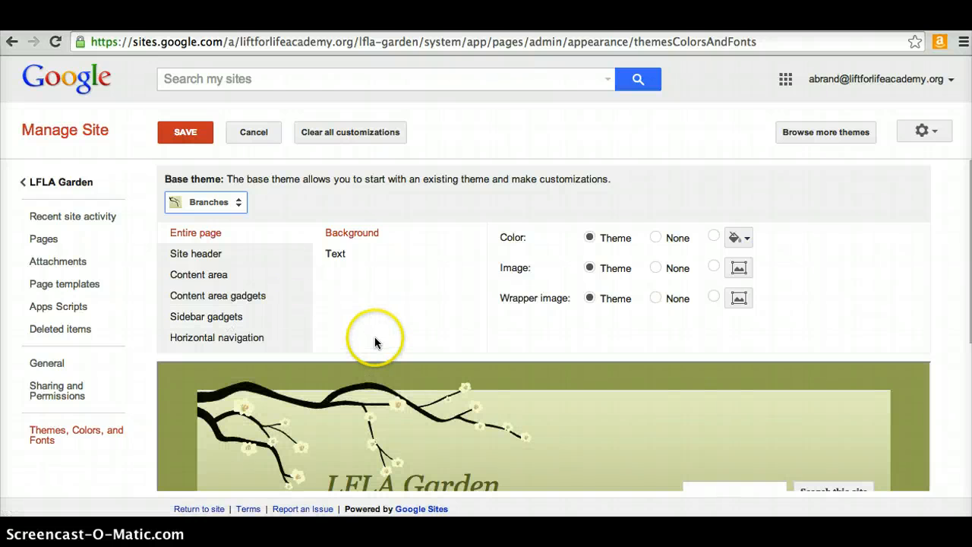
scroll(375, 343, "down", 5)
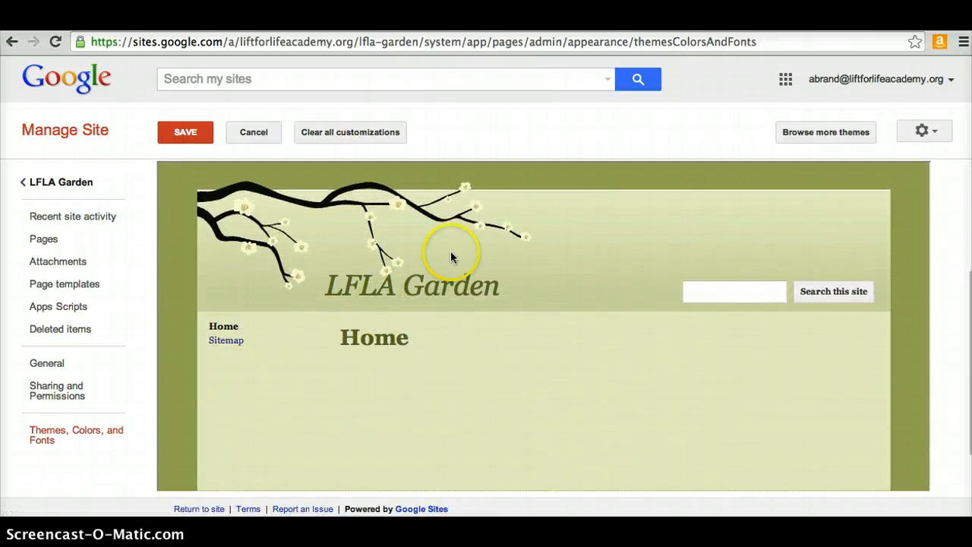
scroll(390, 433, "up", 5)
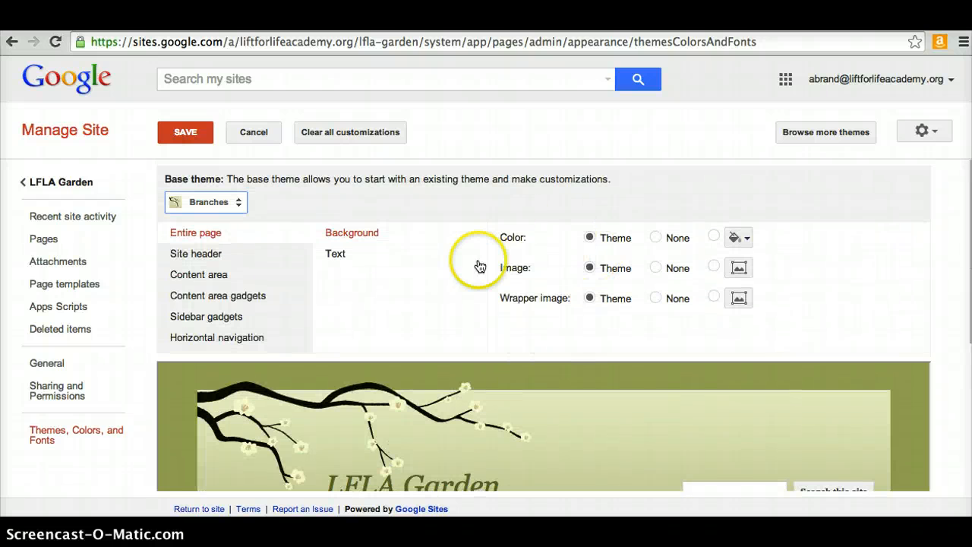
View the entire page's text options, save the theme changes and return to the LFLA Garden home page
left_click(350, 256)
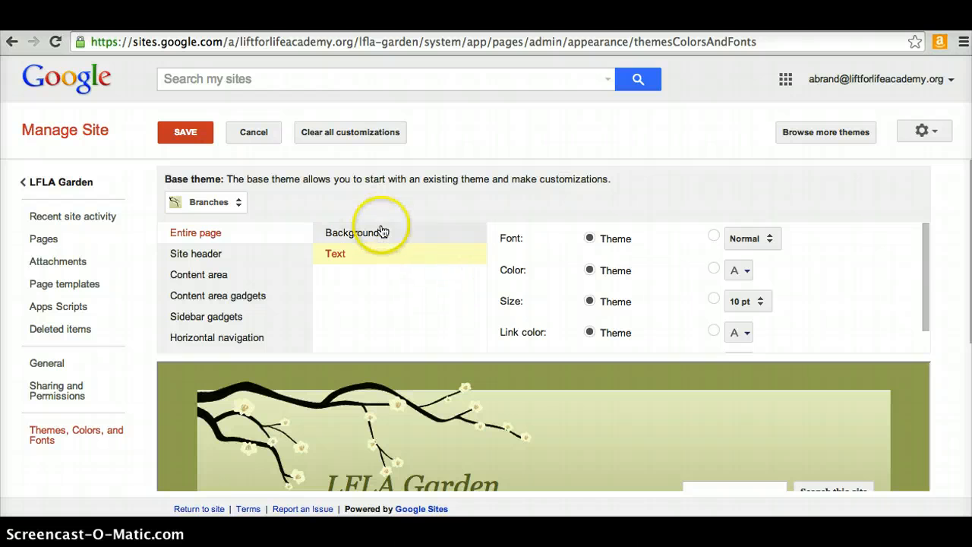
left_click(187, 131)
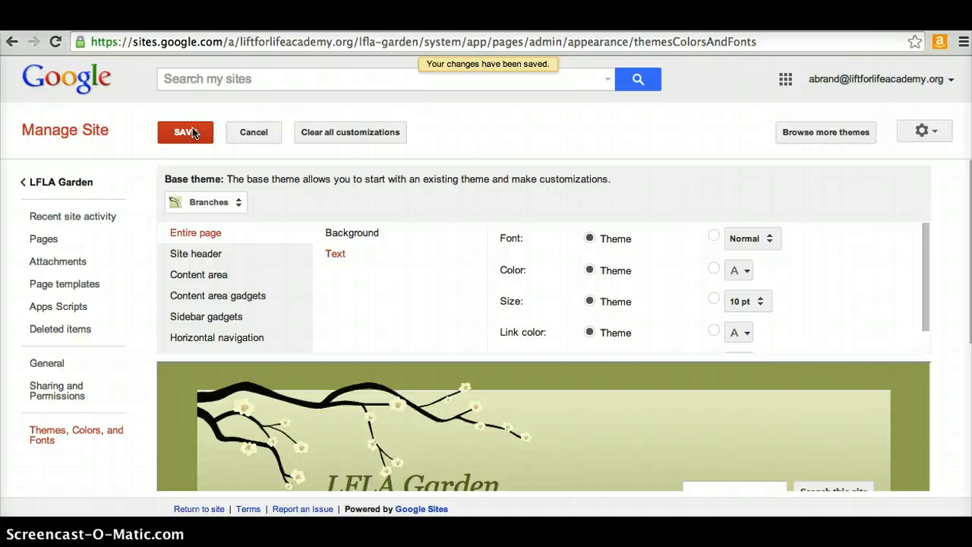
left_click(527, 155)
left_click(875, 128)
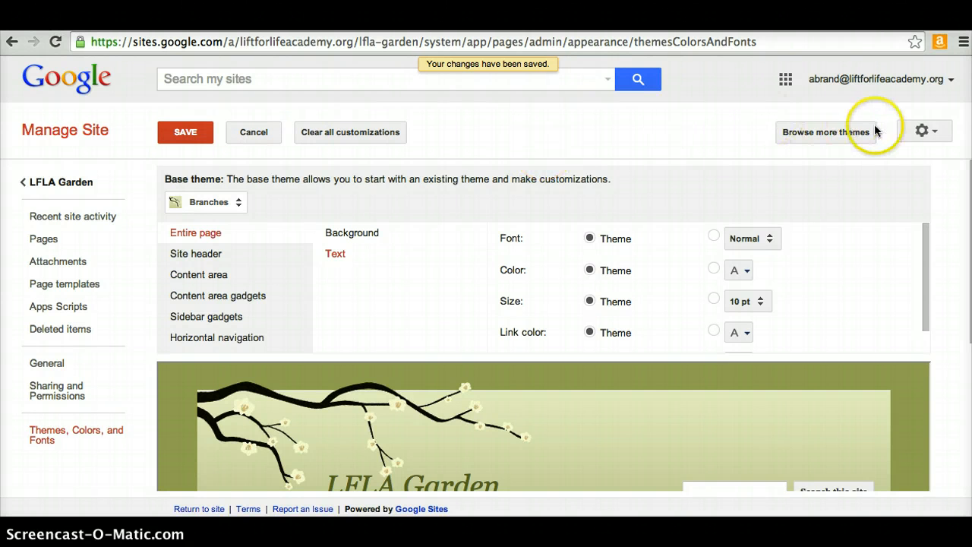
left_click(37, 183)
left_click(68, 183)
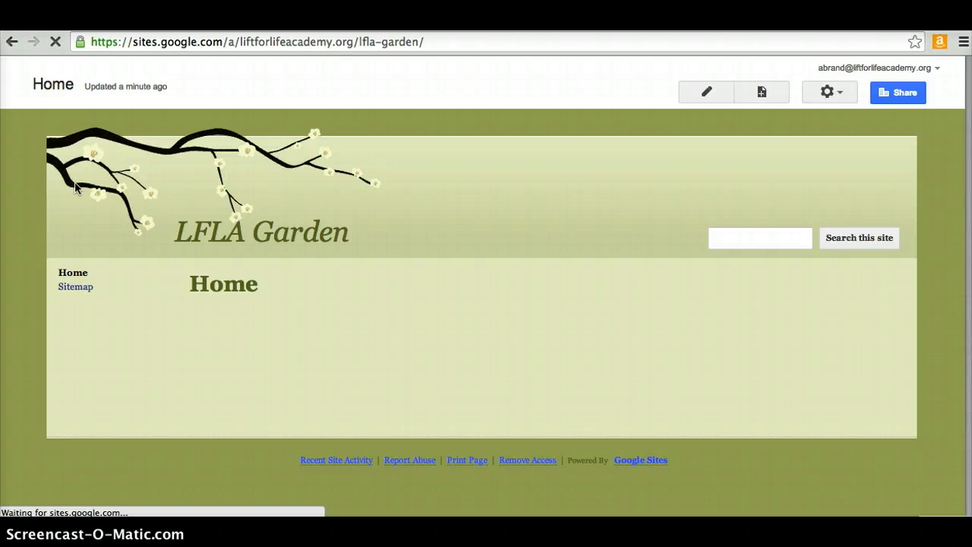
left_click(332, 220)
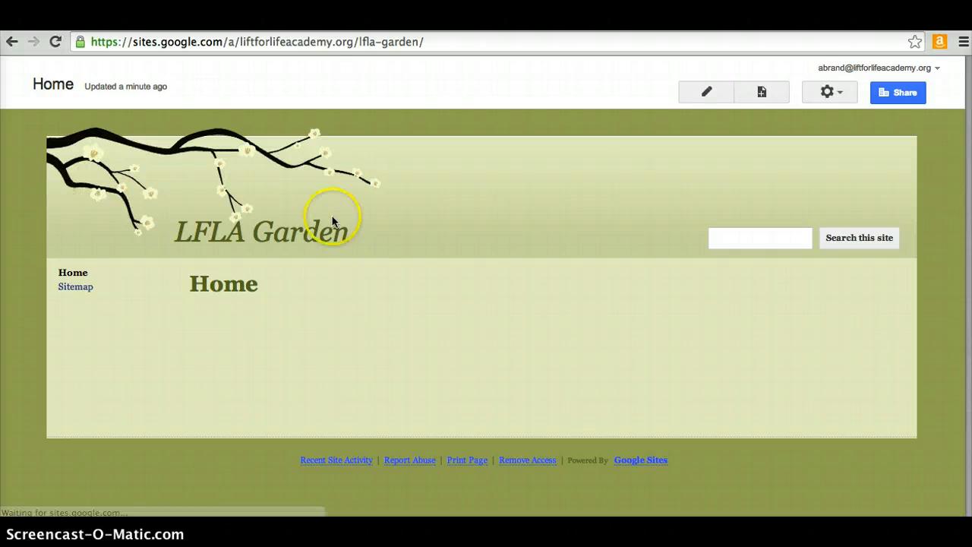
Open the site layout for editing, and try disabling and re-enabling the header
left_click(842, 93)
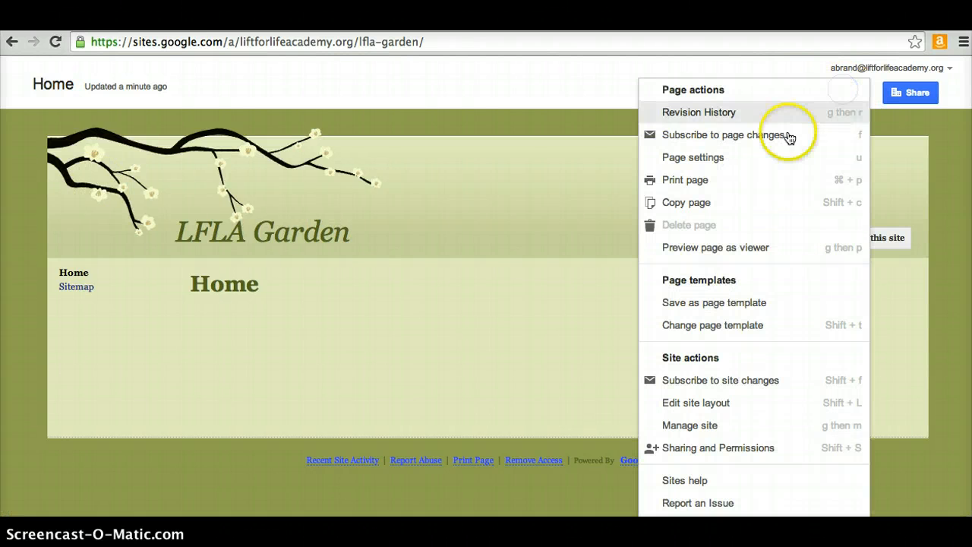
left_click(708, 411)
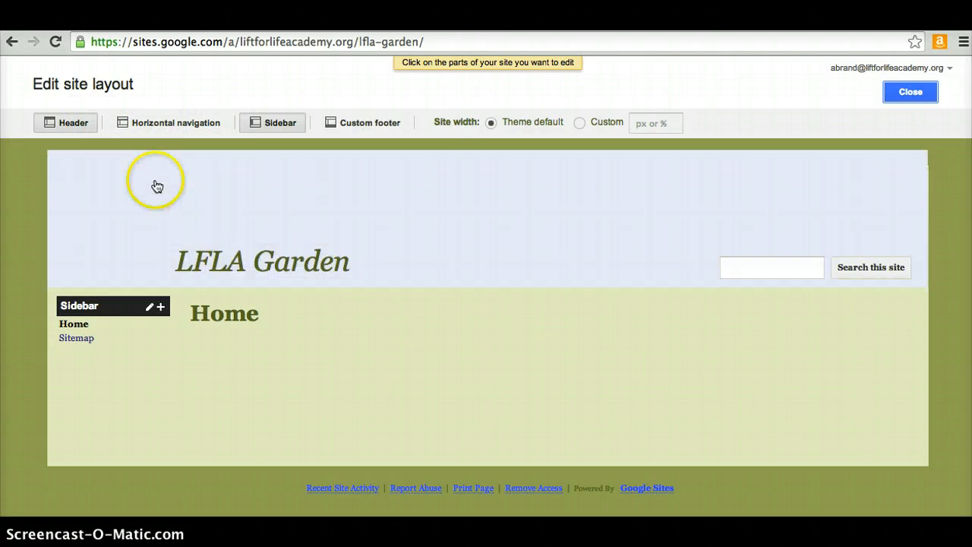
left_click(69, 124)
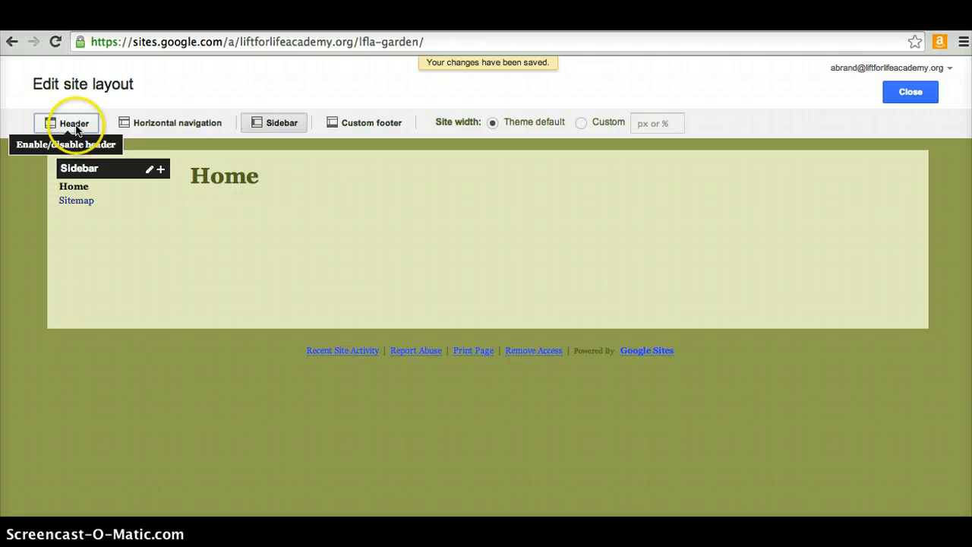
left_click(75, 127)
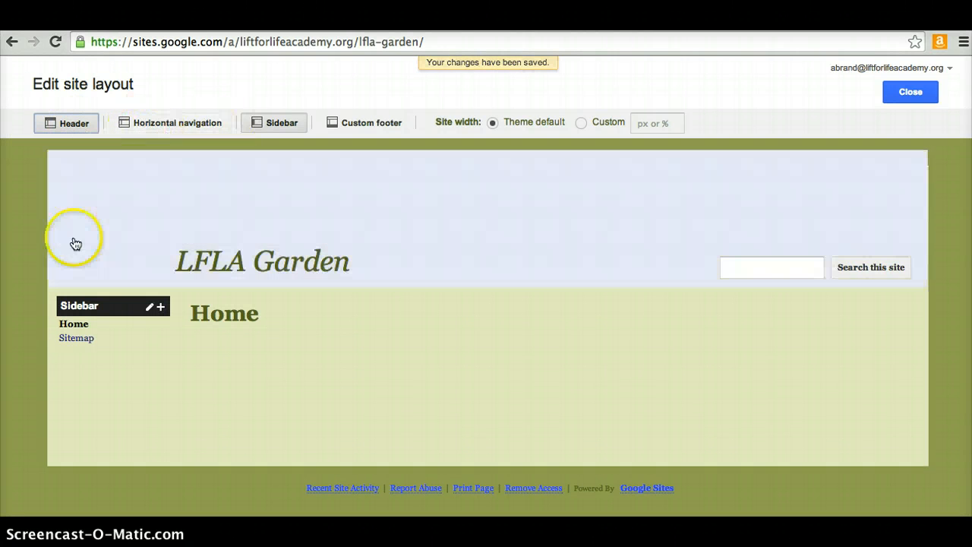
Try toggling the horizontal navigation and the sidebar, restore both to their original settings and close the layout editor
left_click(154, 126)
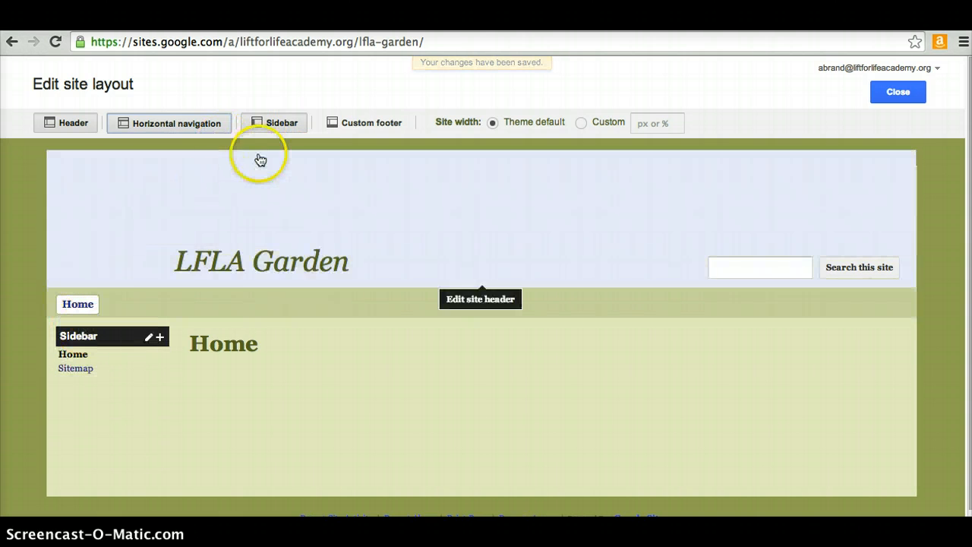
left_click(281, 123)
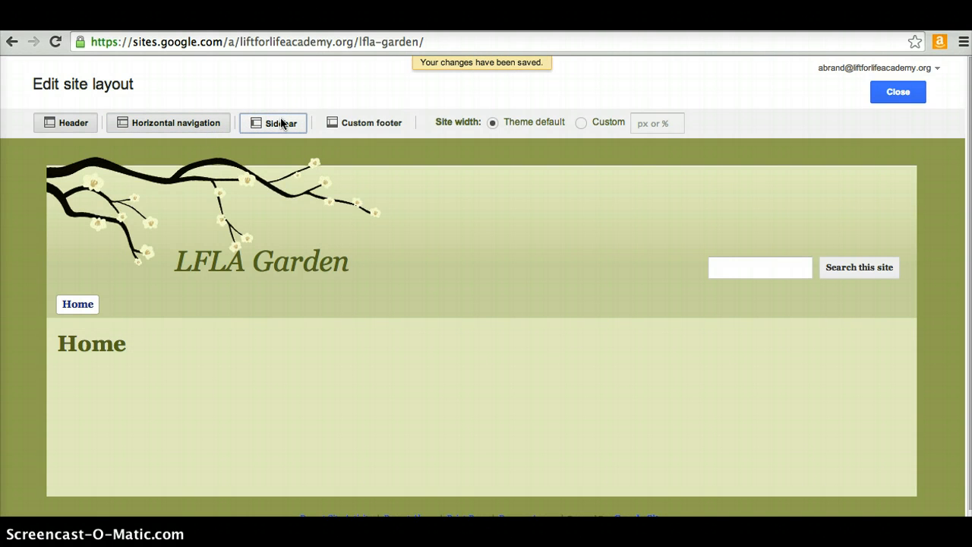
left_click(281, 123)
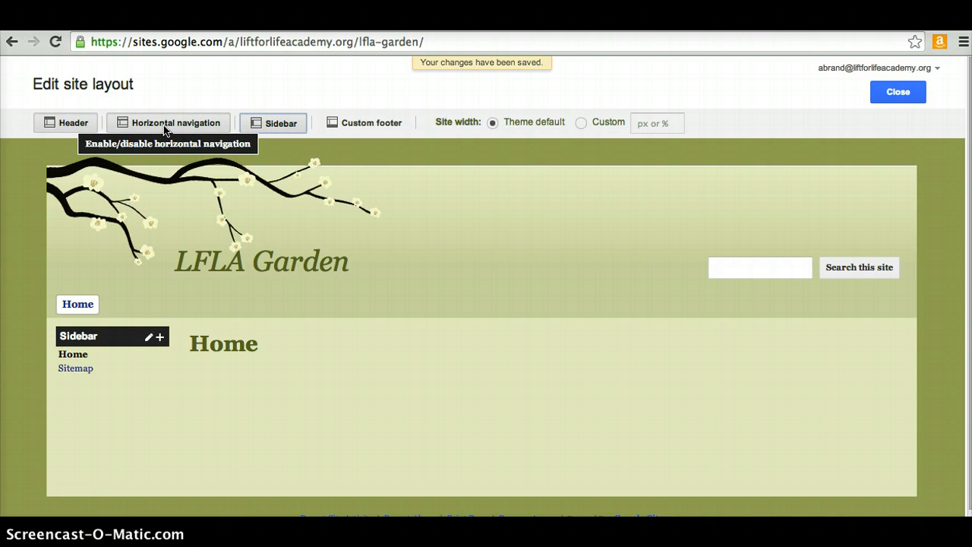
left_click(165, 126)
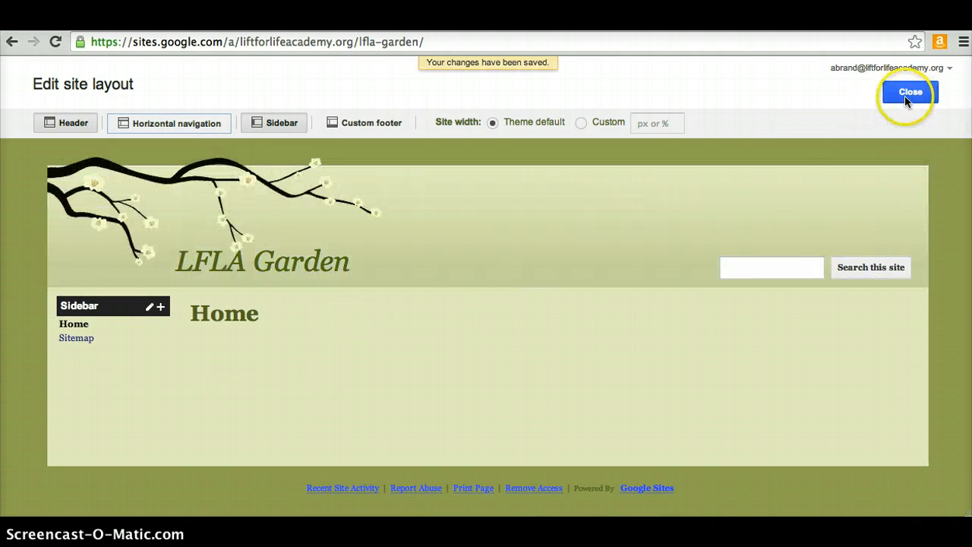
left_click(908, 97)
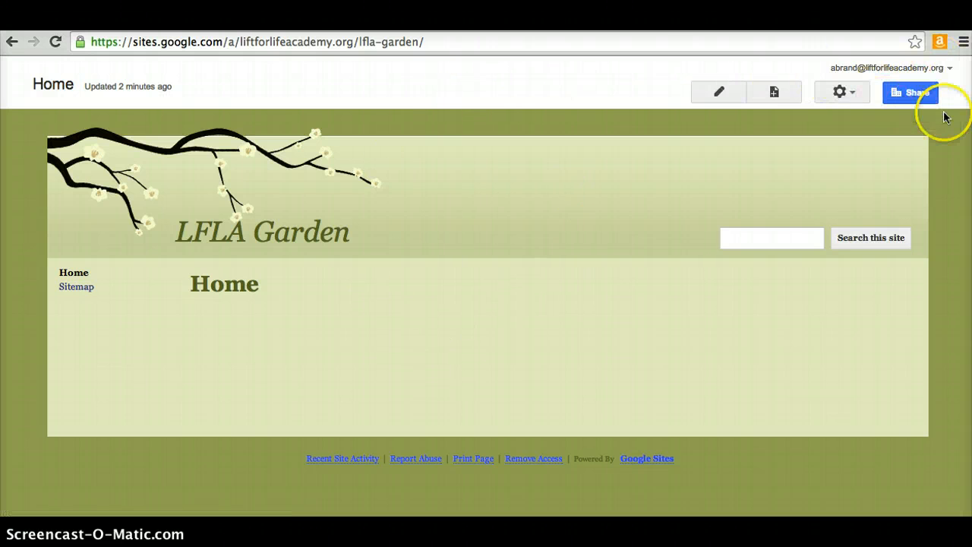
Open the site's sharing permissions, save access as Lift for Life Academy with Can edit, and return to the LFLA Garden home page
left_click(913, 97)
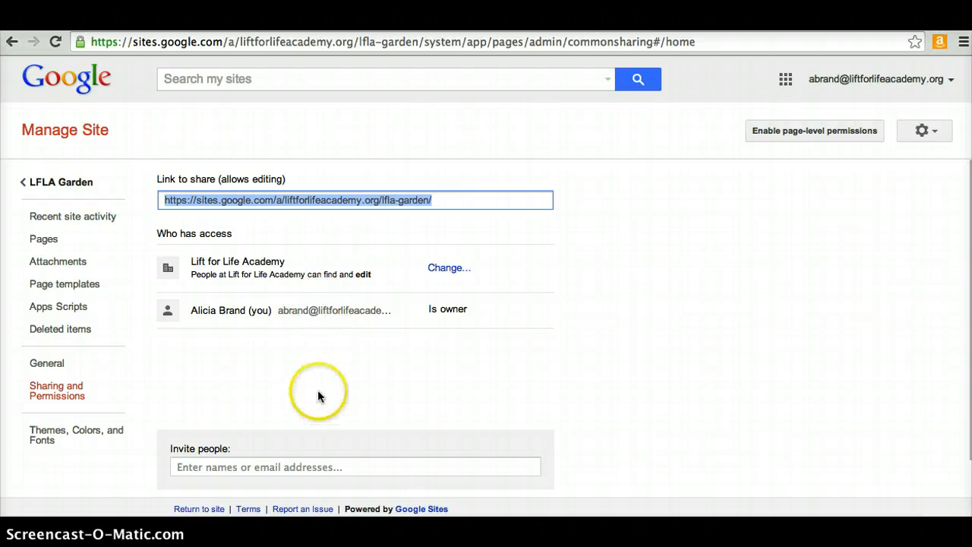
left_click(199, 465)
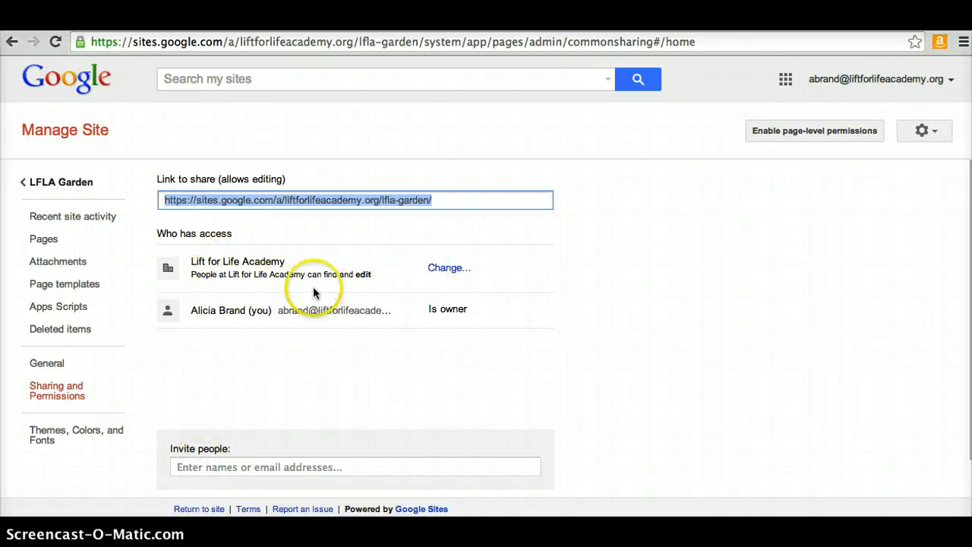
left_click(445, 272)
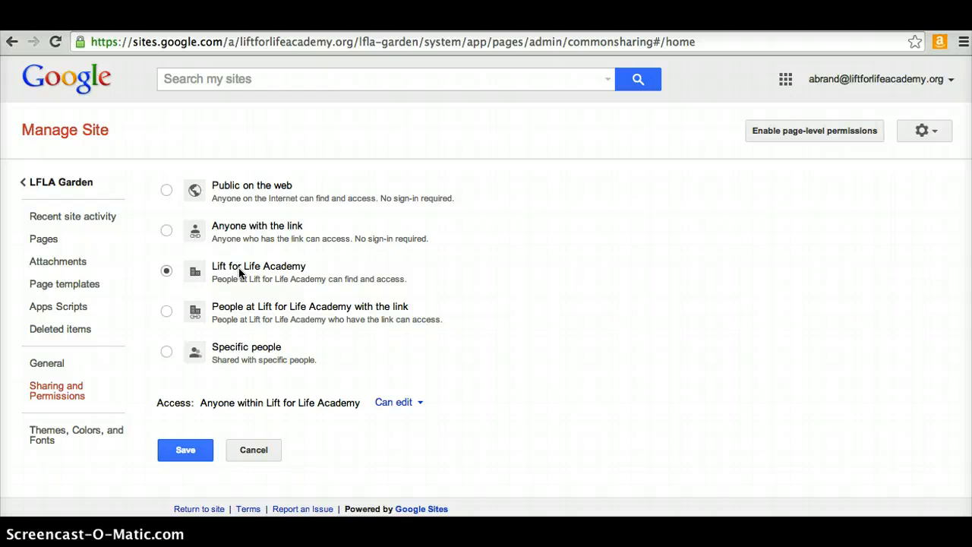
left_click(188, 449)
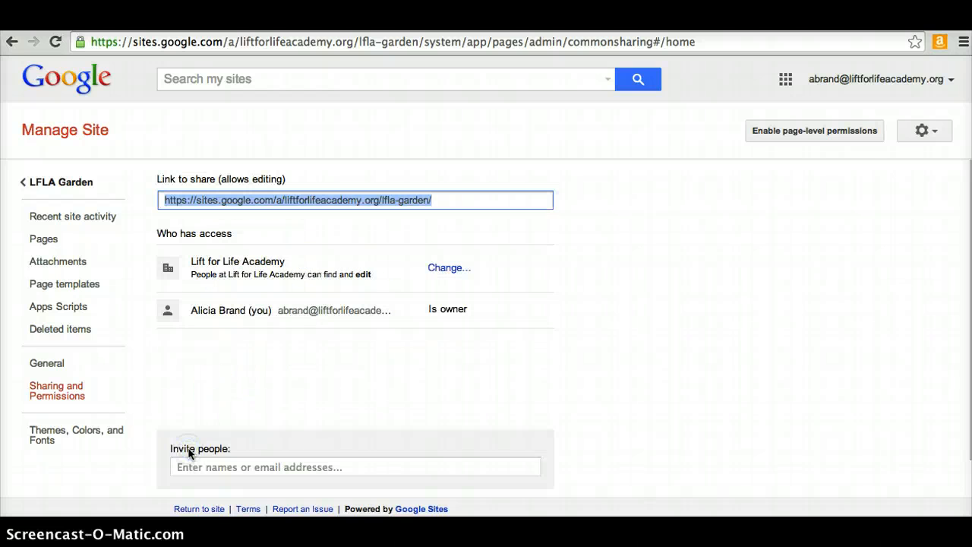
left_click(73, 184)
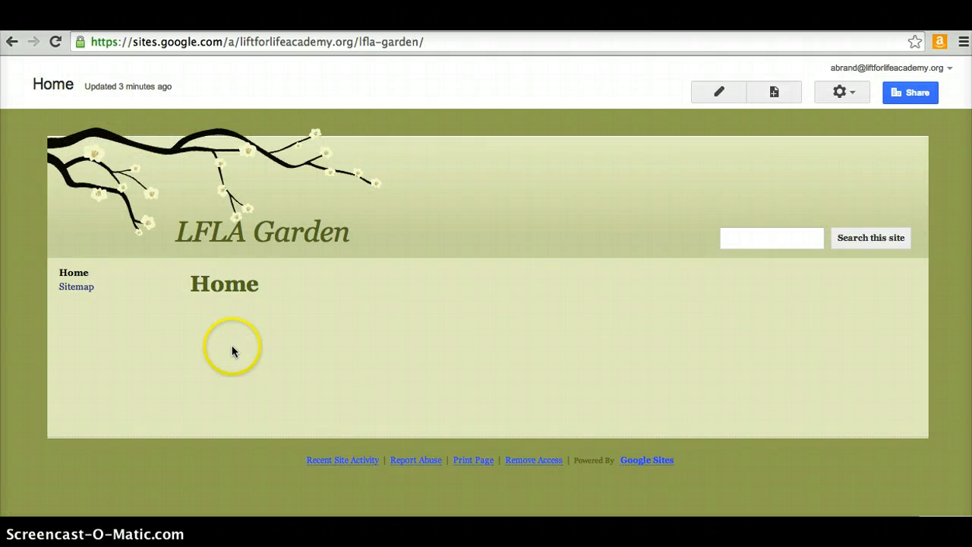
Create a page named Student Involvement with the Web Page template, placed at the top level of the site
left_click(774, 96)
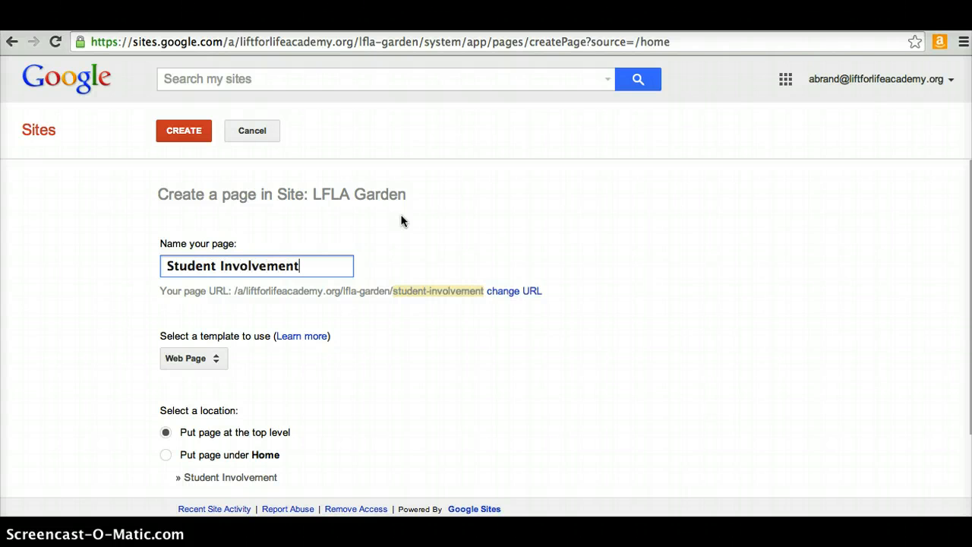
scroll(347, 401, "down", 2)
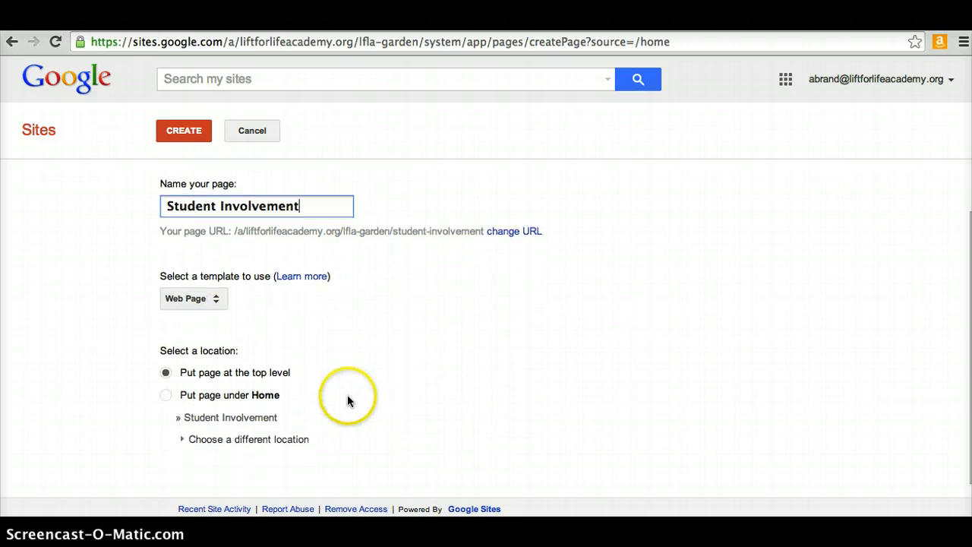
left_click(169, 376)
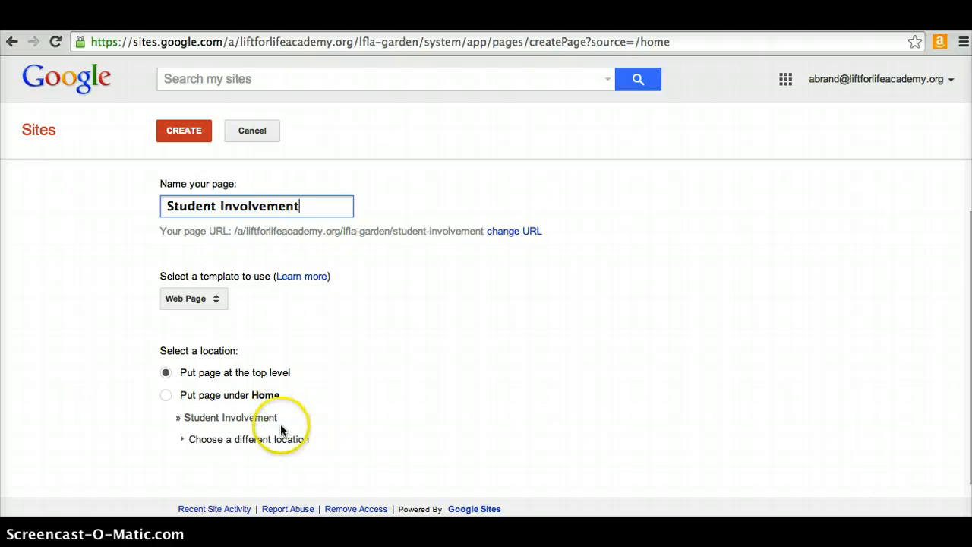
left_click(217, 439)
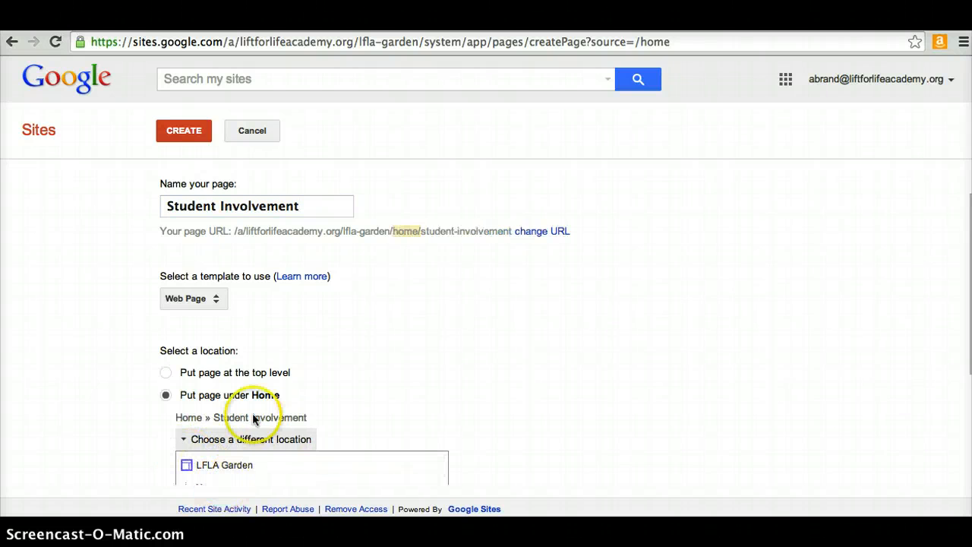
scroll(398, 360, "down", 2)
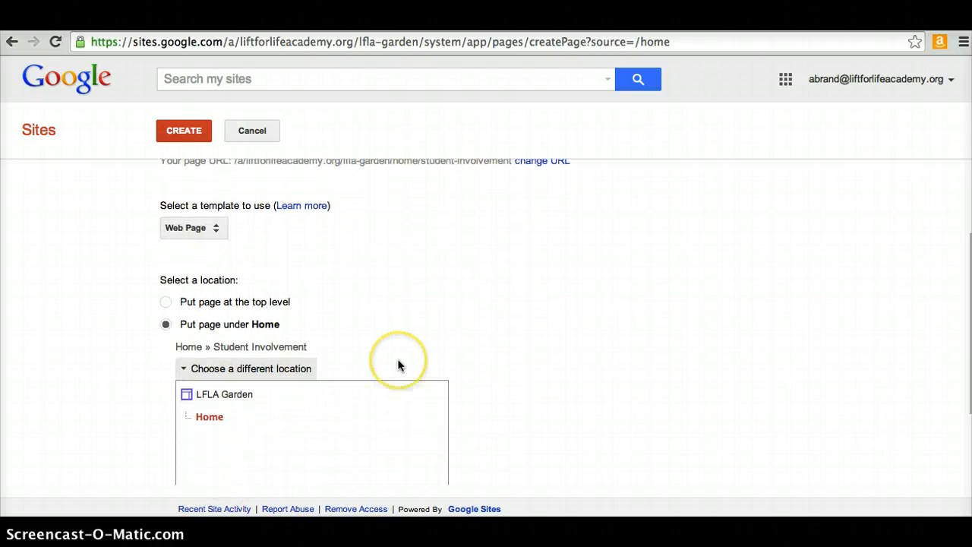
left_click(166, 302)
left_click(184, 130)
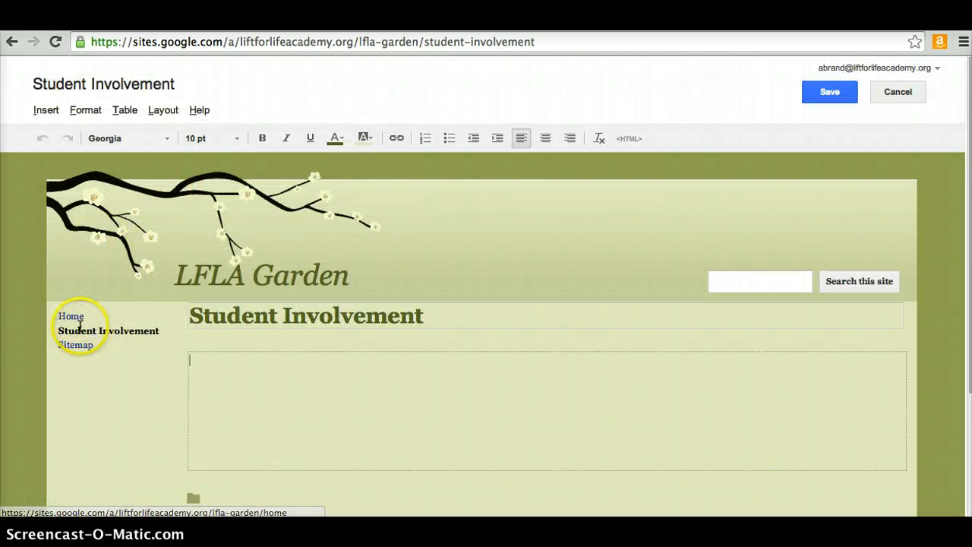
Save the Student Involvement page and test the navigation links to Home and back to Student Involvement
left_click(71, 319)
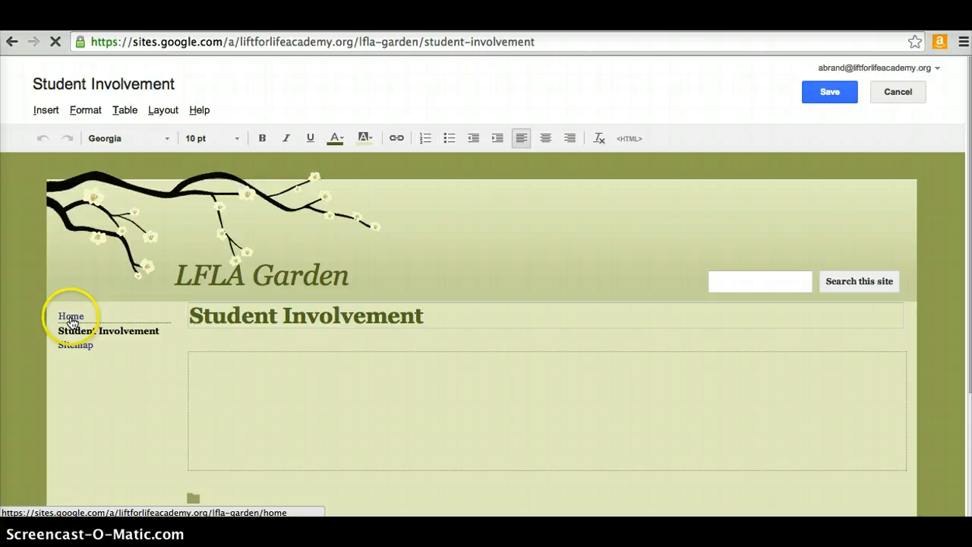
left_click(826, 89)
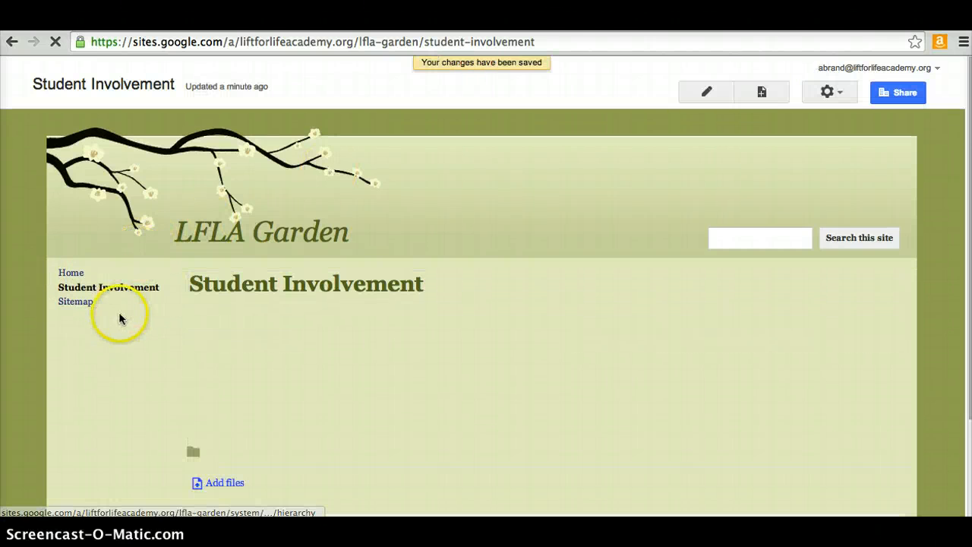
left_click(71, 270)
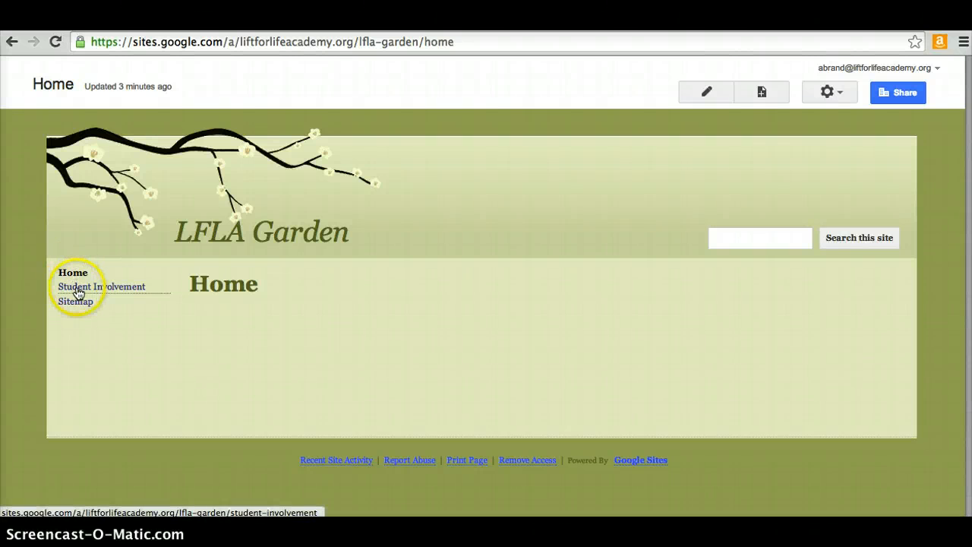
left_click(77, 289)
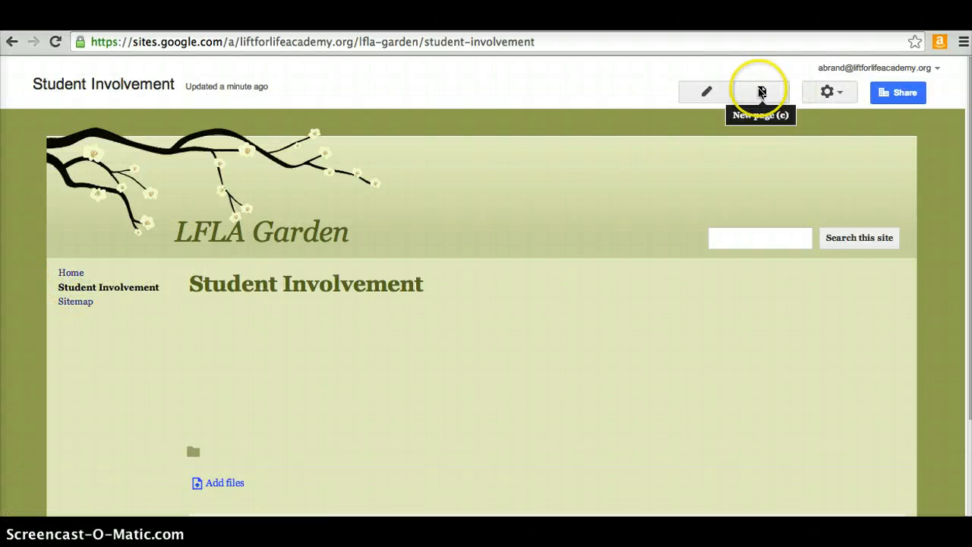
Open the Student Involvement page for editing, examine the insertable content including the Drive options, and save the page
left_click(707, 92)
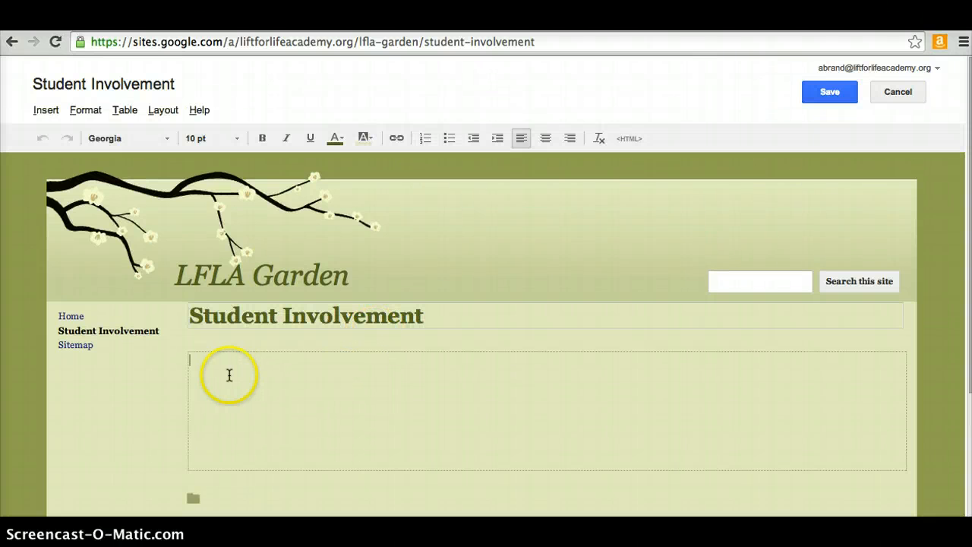
left_click(204, 351)
left_click(46, 111)
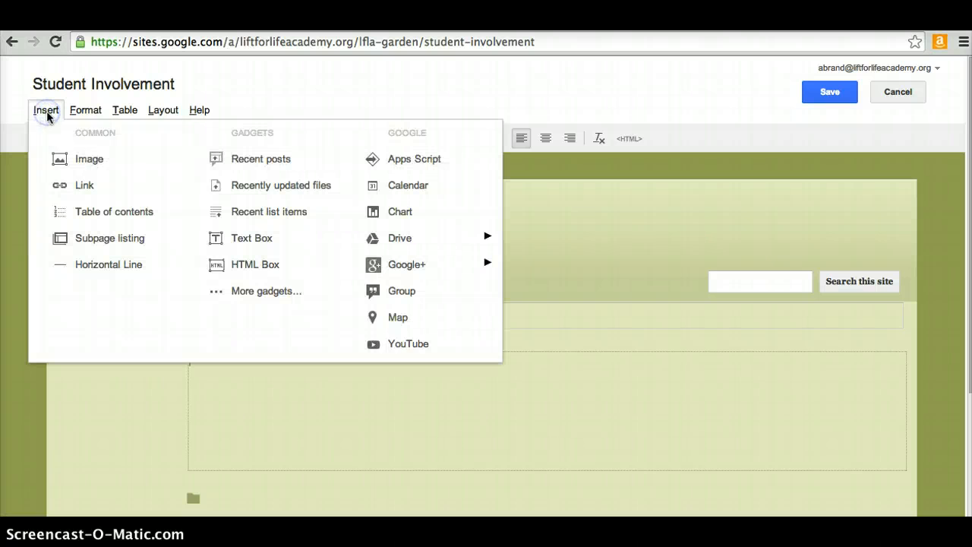
mouse_move(363, 243)
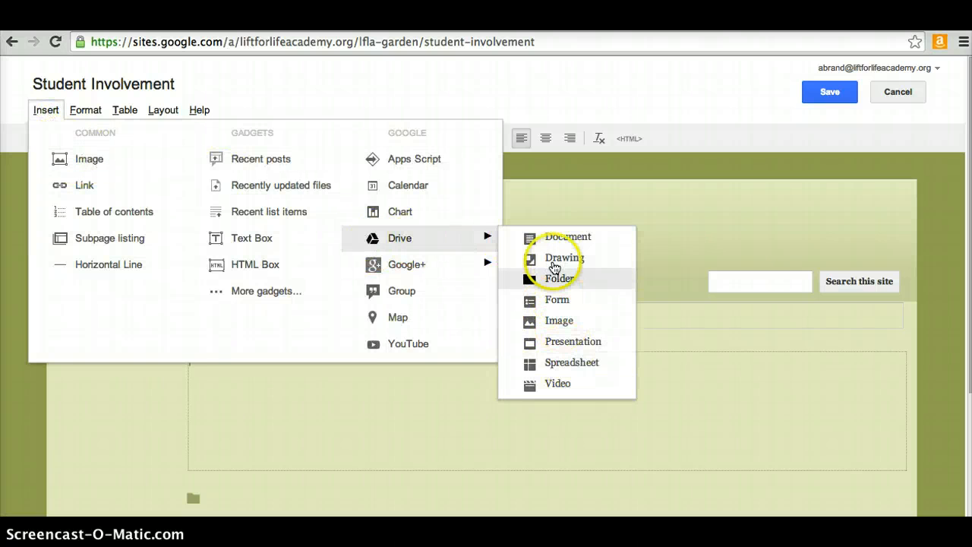
left_click(44, 111)
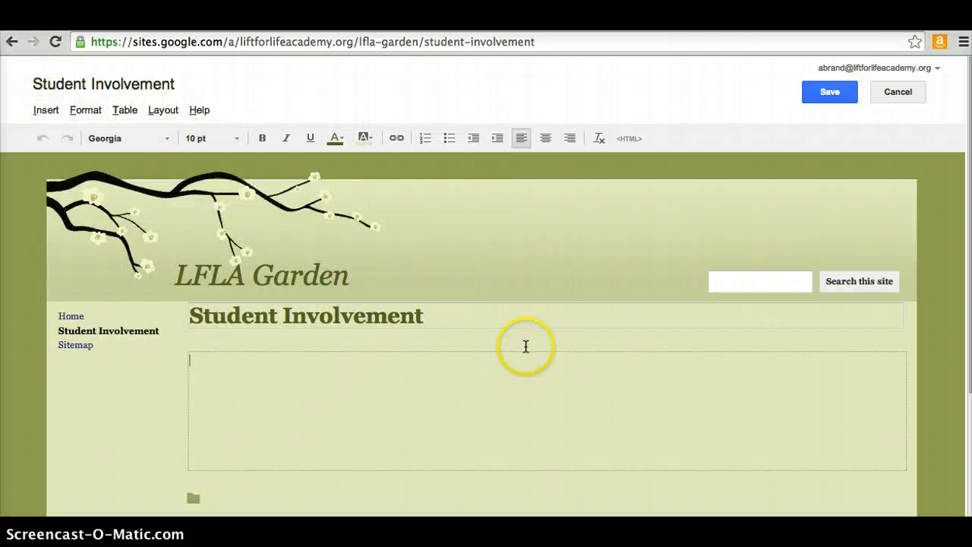
left_click(406, 388)
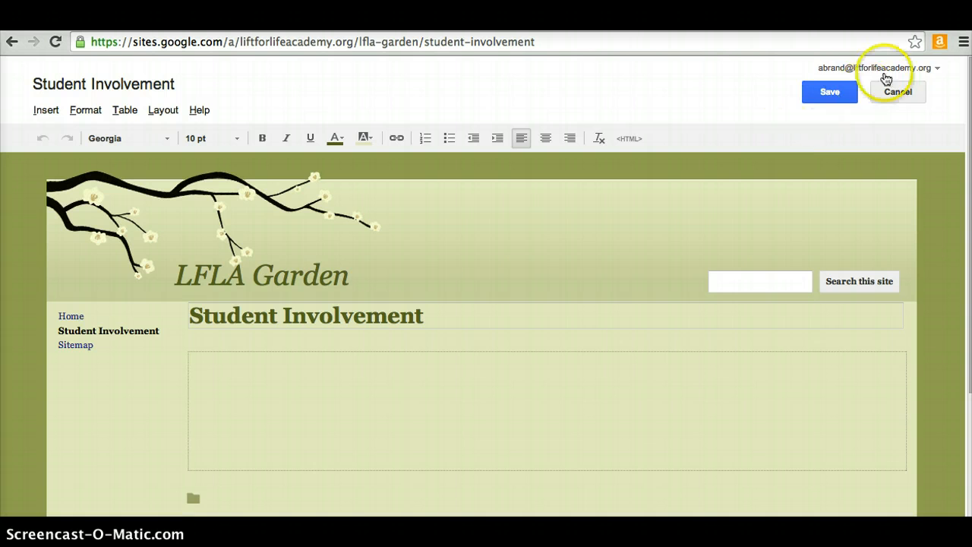
left_click(821, 92)
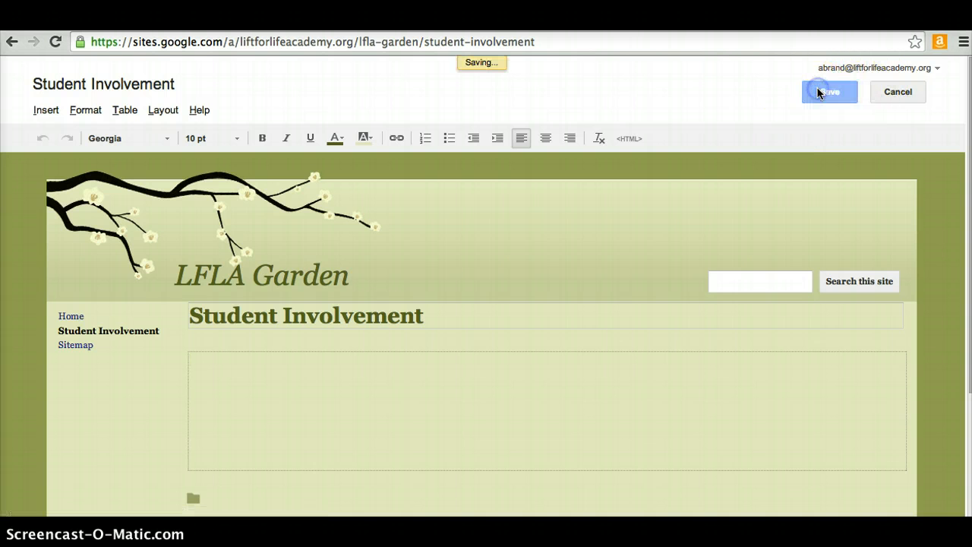